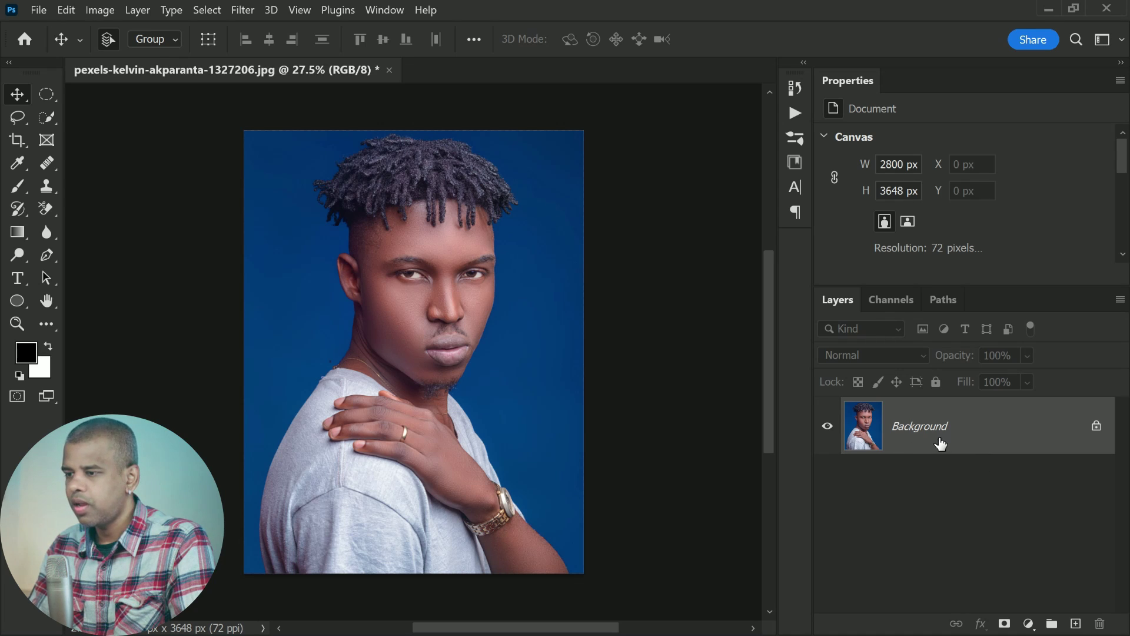
- Duplicate the Background layer into a 'Background copy' layer above the original
drag(994, 439, 1082, 628)
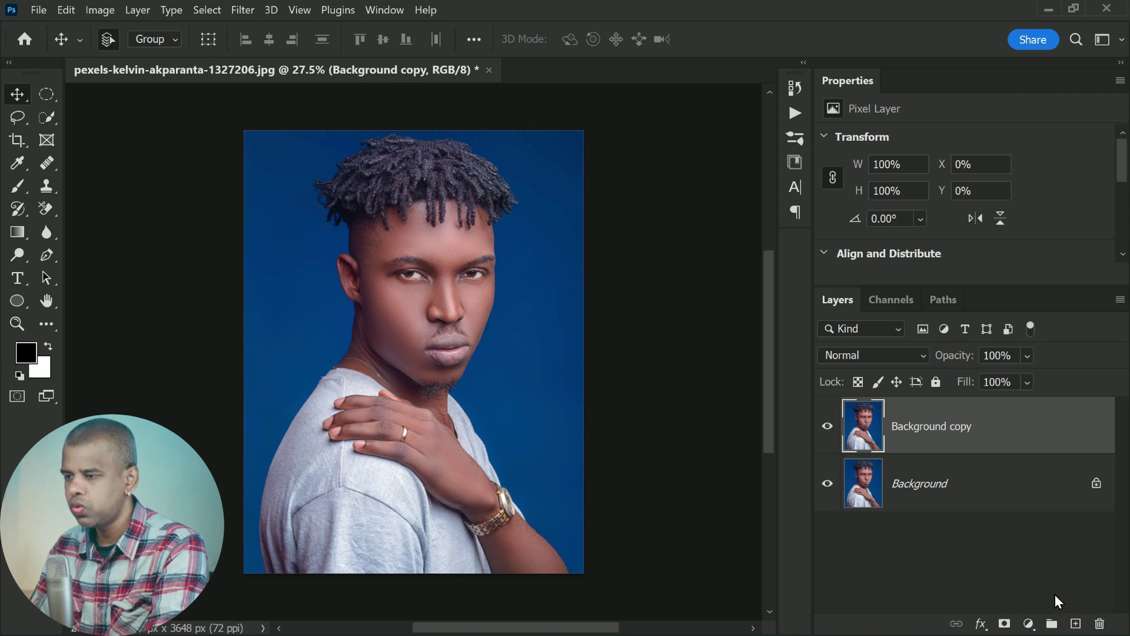
- Rename the Background copy layer to 'desaturate'
double_click(958, 428)
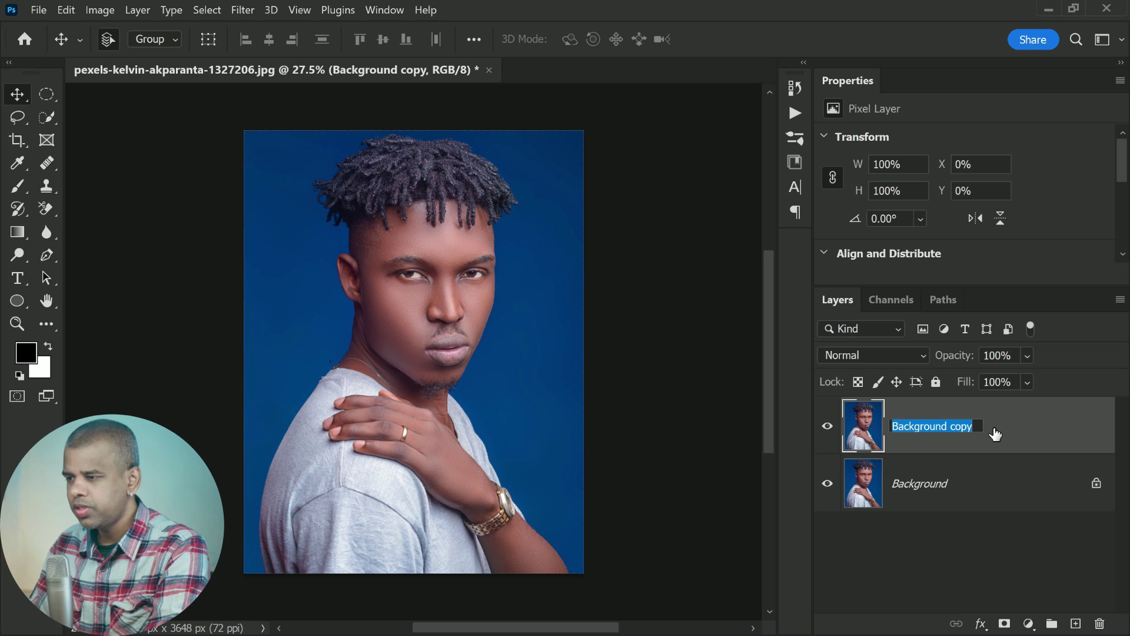
text(desaturate)
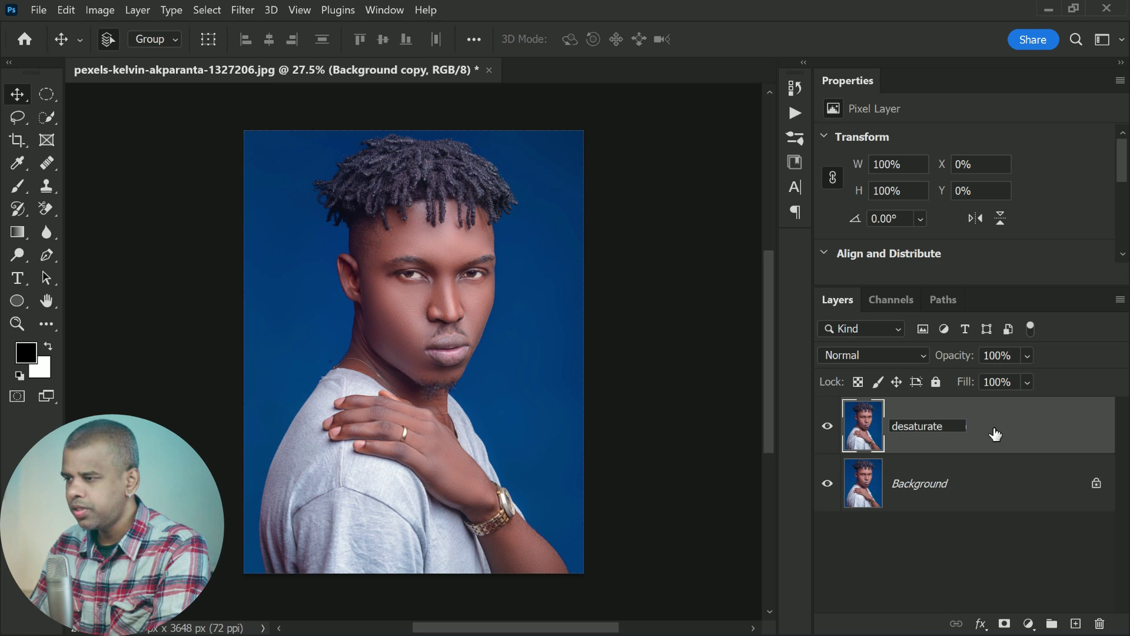
key(Return)
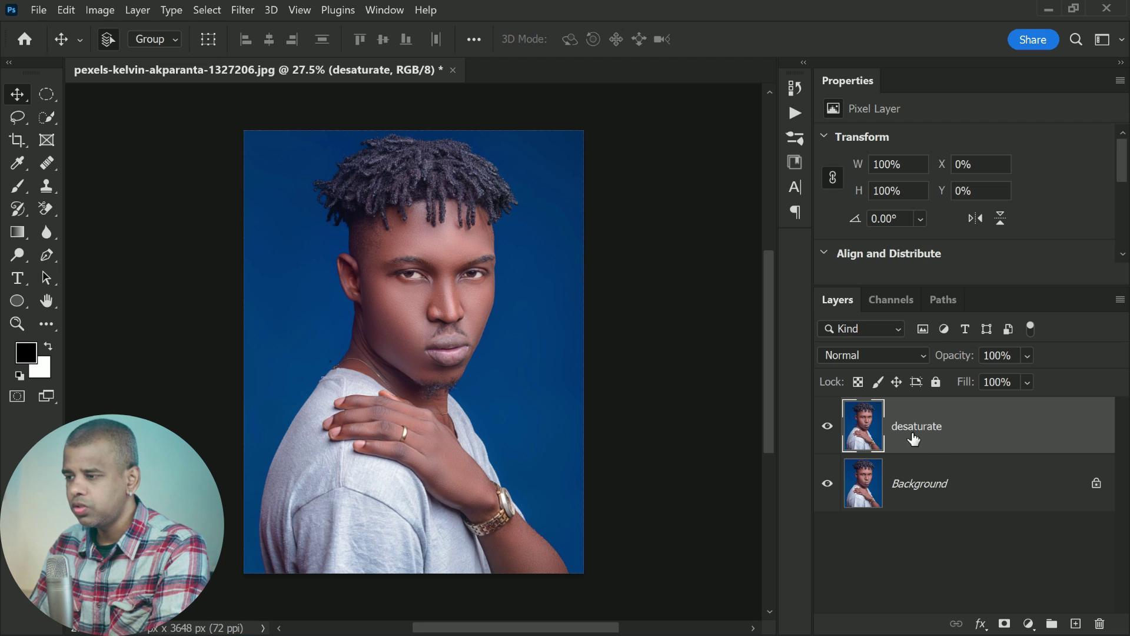
click(107, 12)
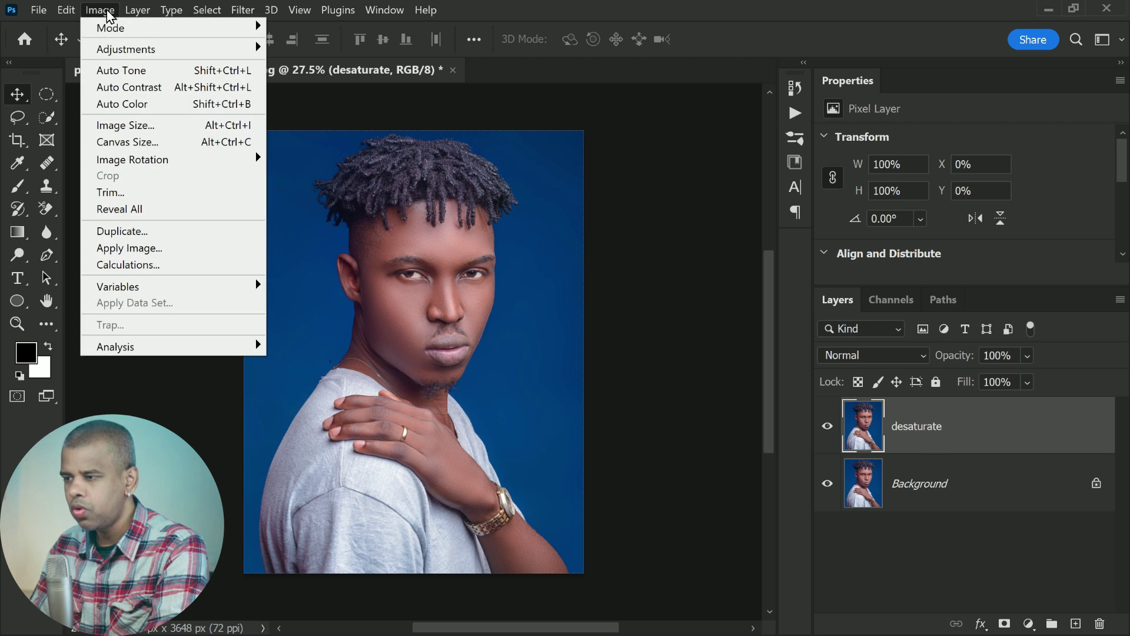
- Desaturate the 'desaturate' layer to greyscale, then hide it to reveal the colour portrait
mouse_move(252, 49)
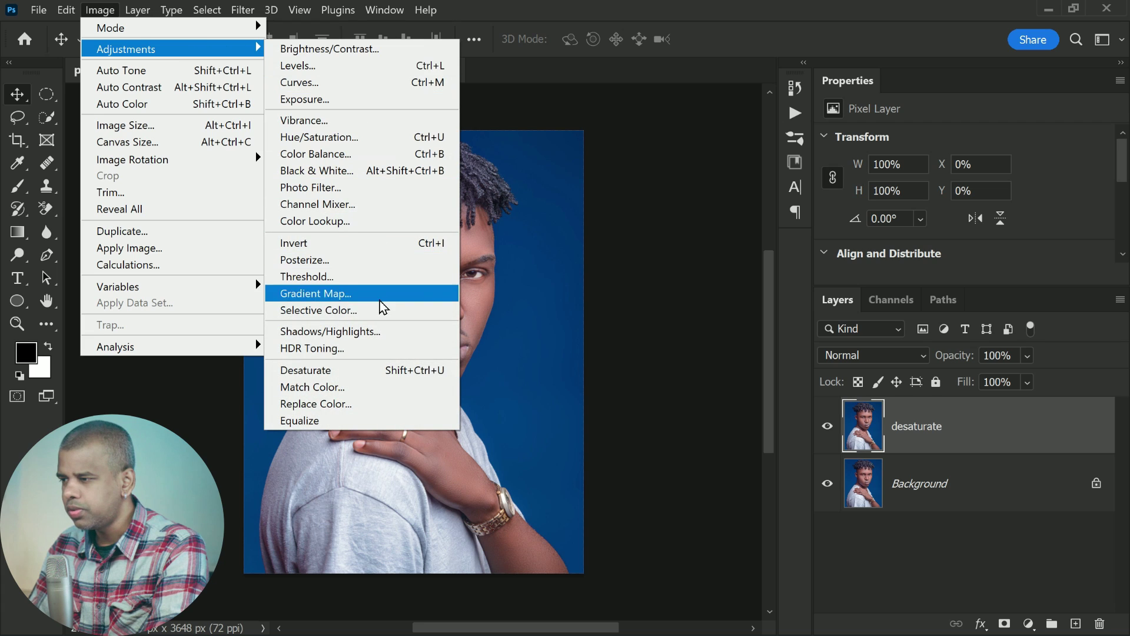
click(368, 374)
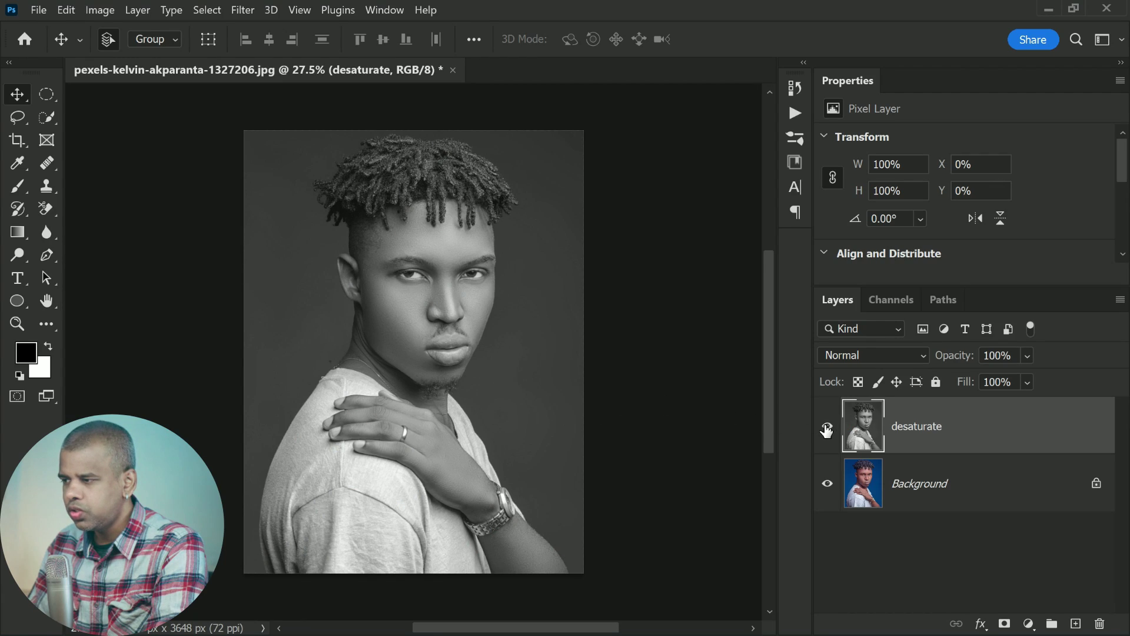
click(828, 426)
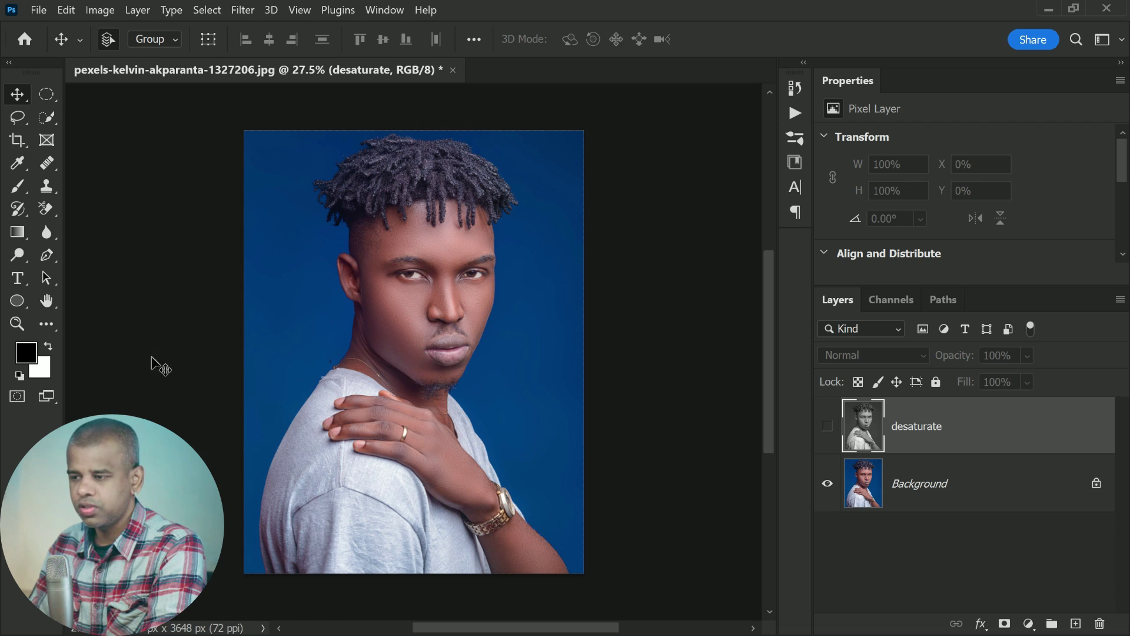
- Bring up the new fill and adjustment layer menu from the Layers panel
click(1029, 624)
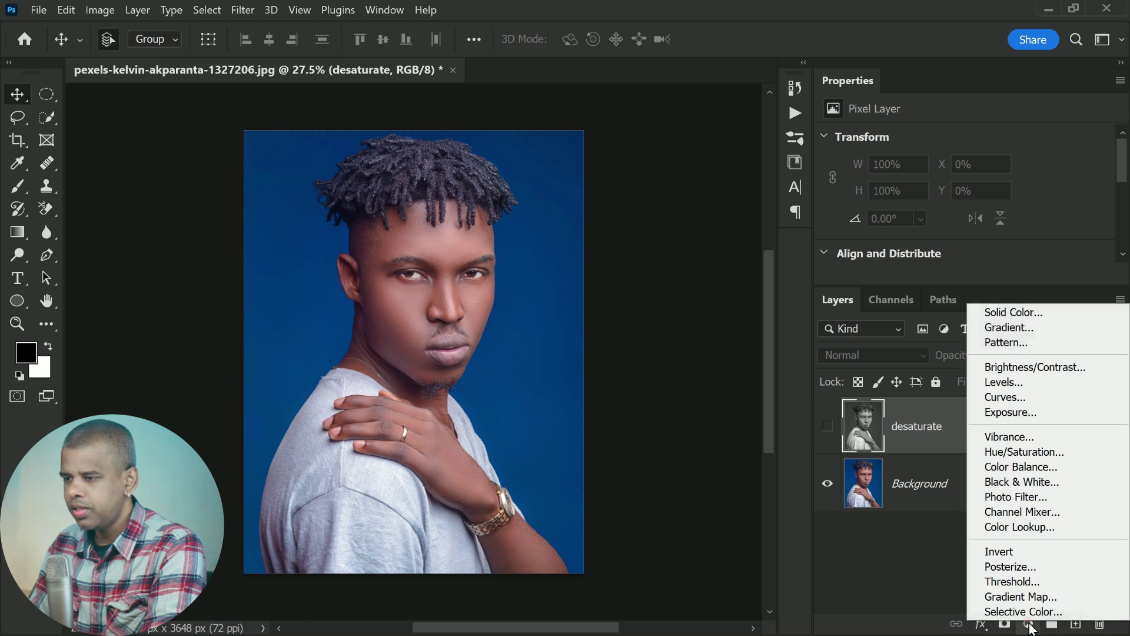
- Add a black-to-white Gradient Map adjustment layer, then hide Gradient Map 1
click(1079, 593)
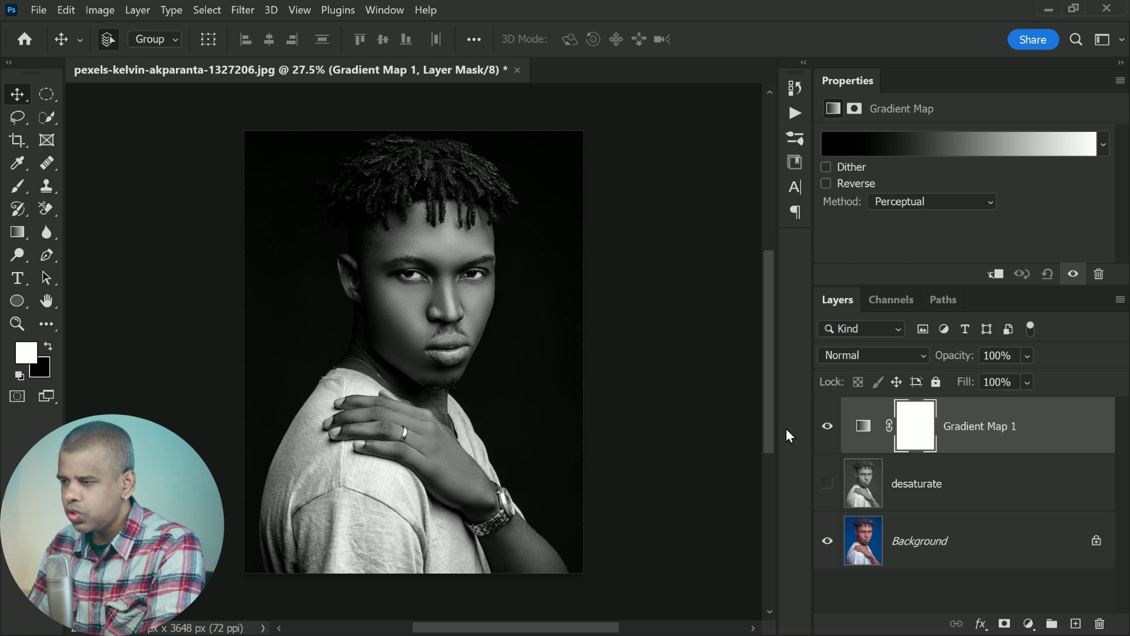
click(828, 427)
- Toggle the desaturate and Gradient Map 1 layers to compare, leaving Gradient Map 1 visible
click(827, 485)
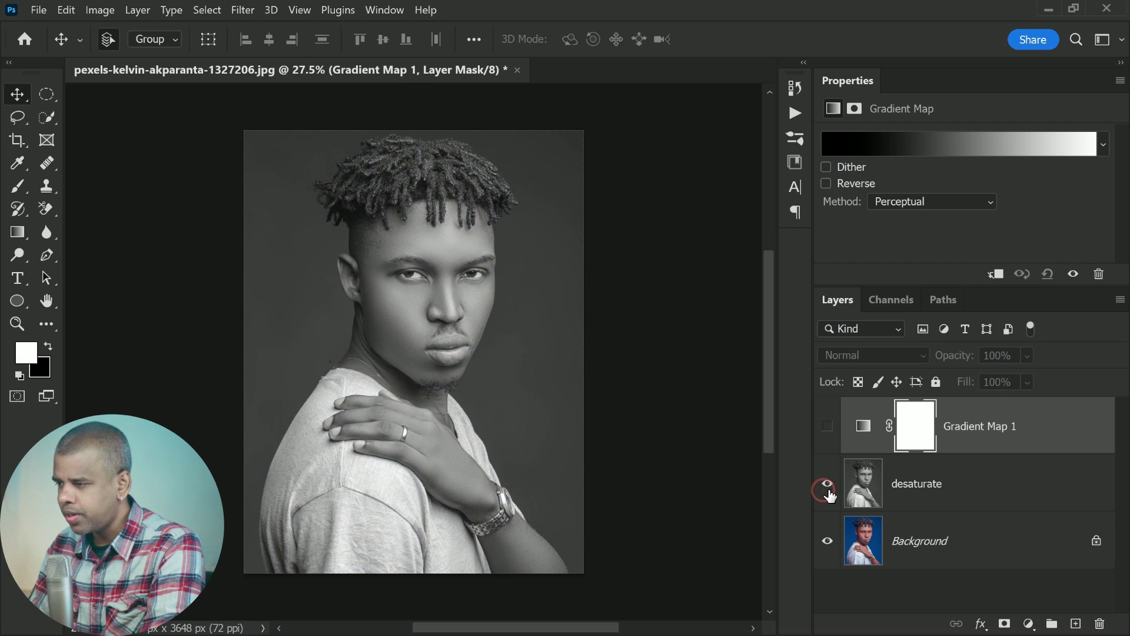
click(828, 484)
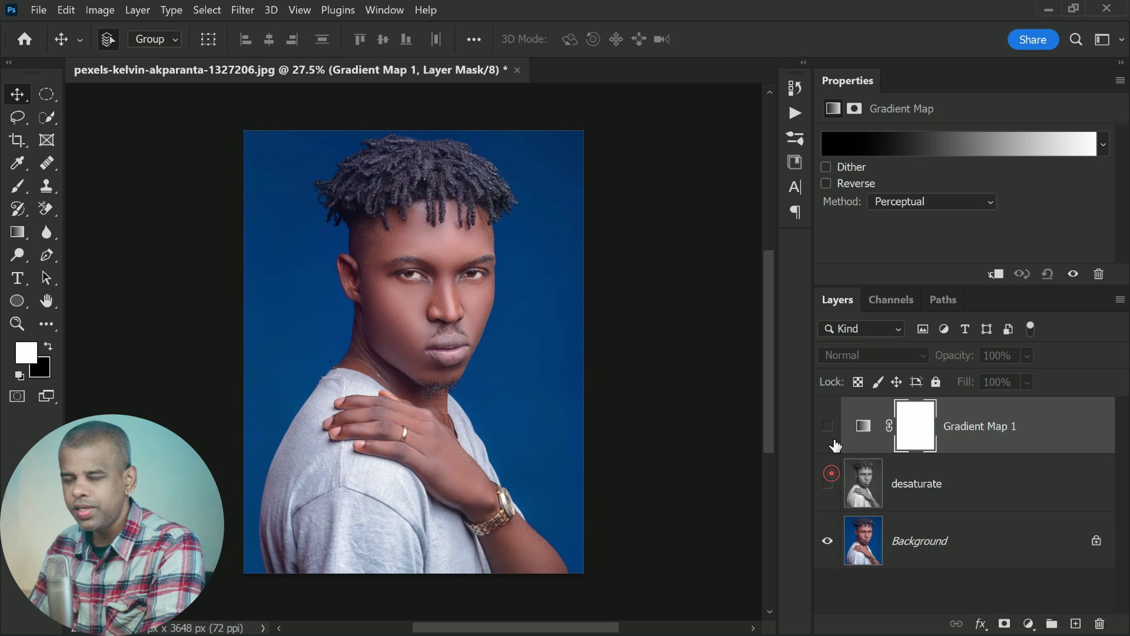
click(828, 426)
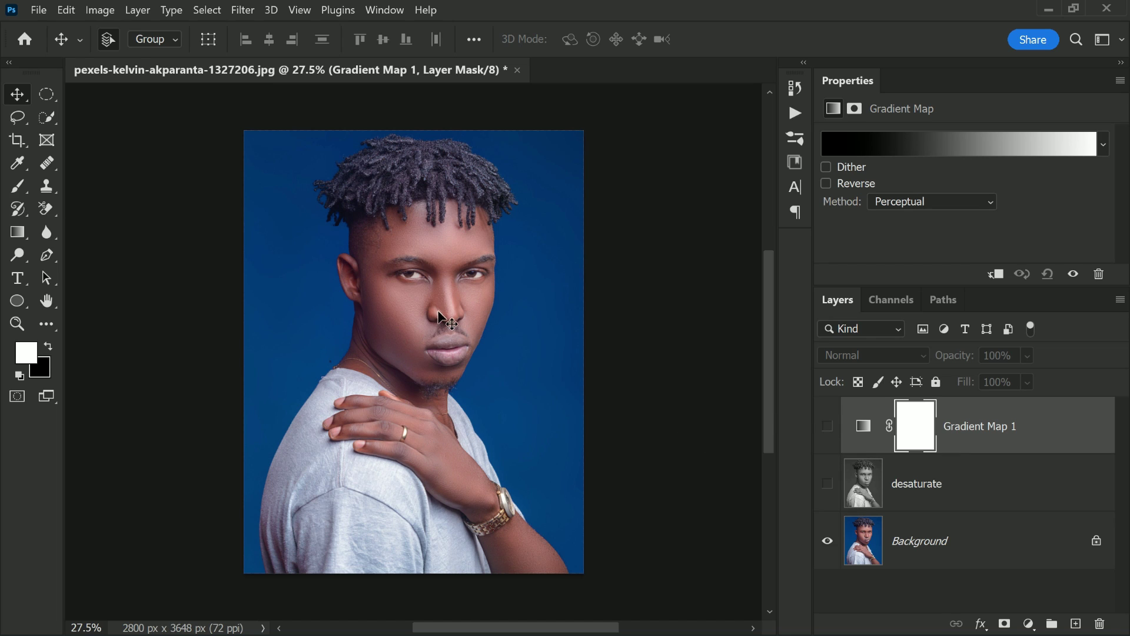
click(828, 426)
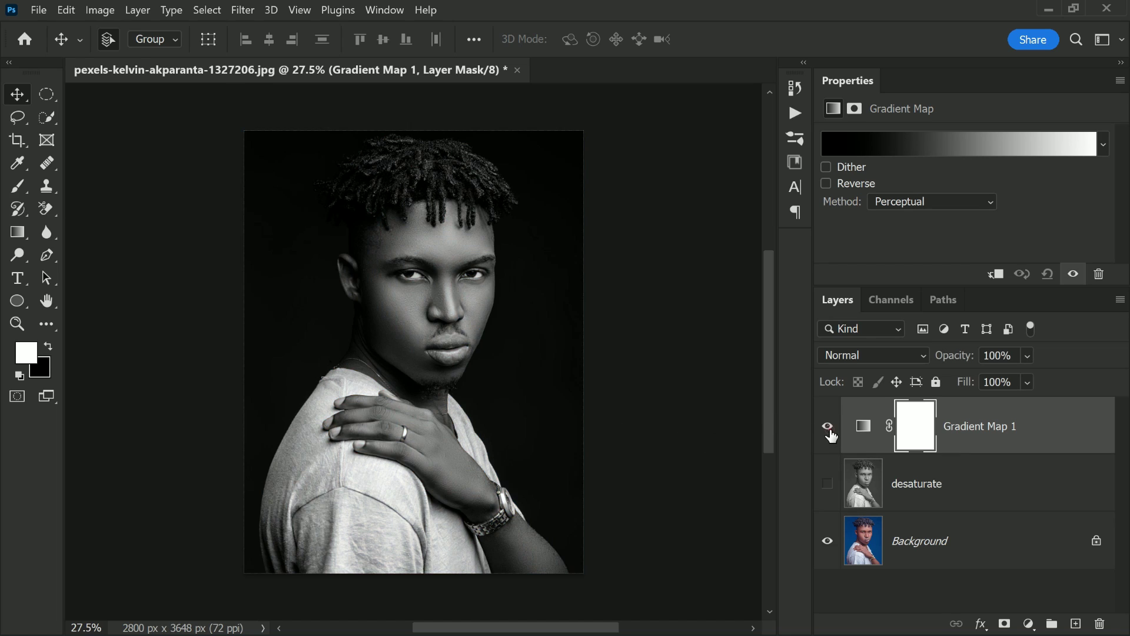
click(829, 426)
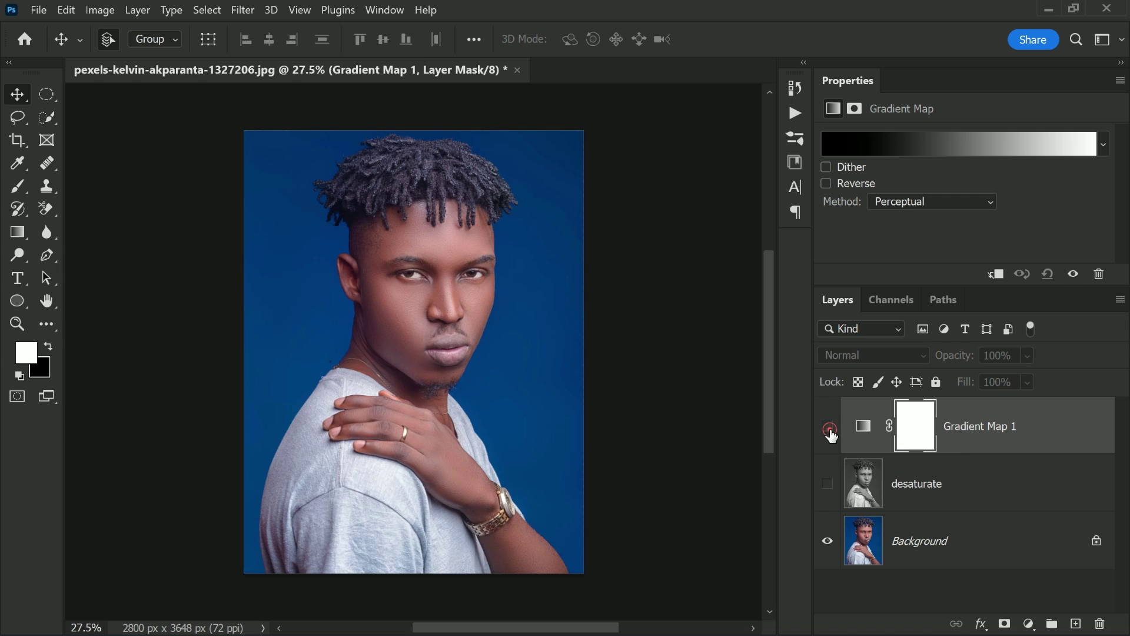
click(829, 427)
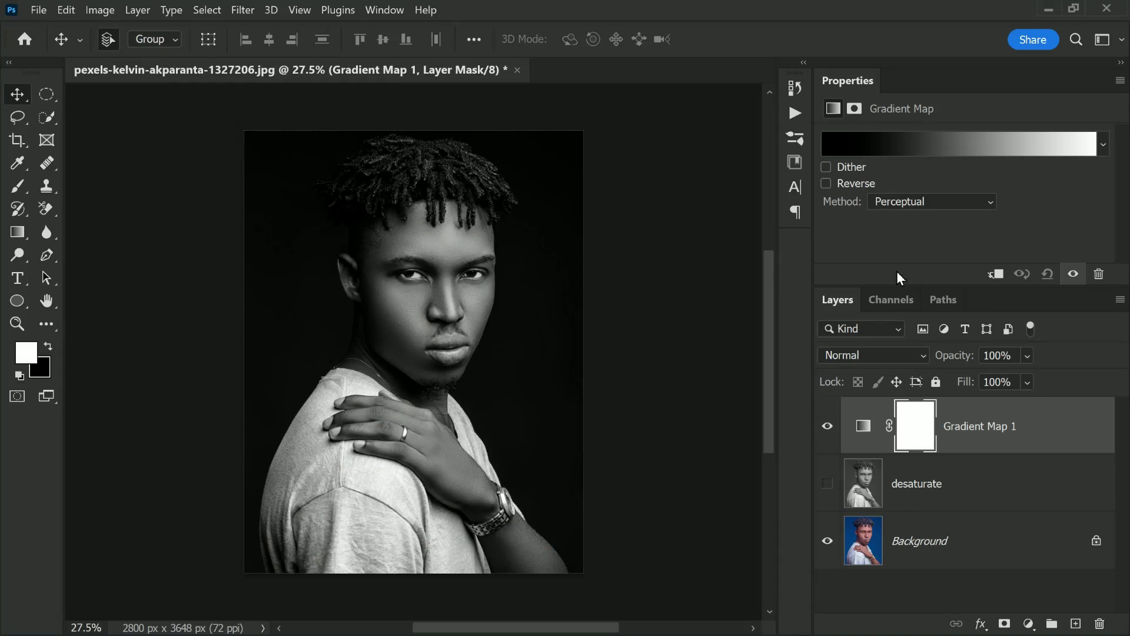
- Open the Gradient Editor for Gradient Map 1's black-to-white Foreground to Background gradient
click(963, 152)
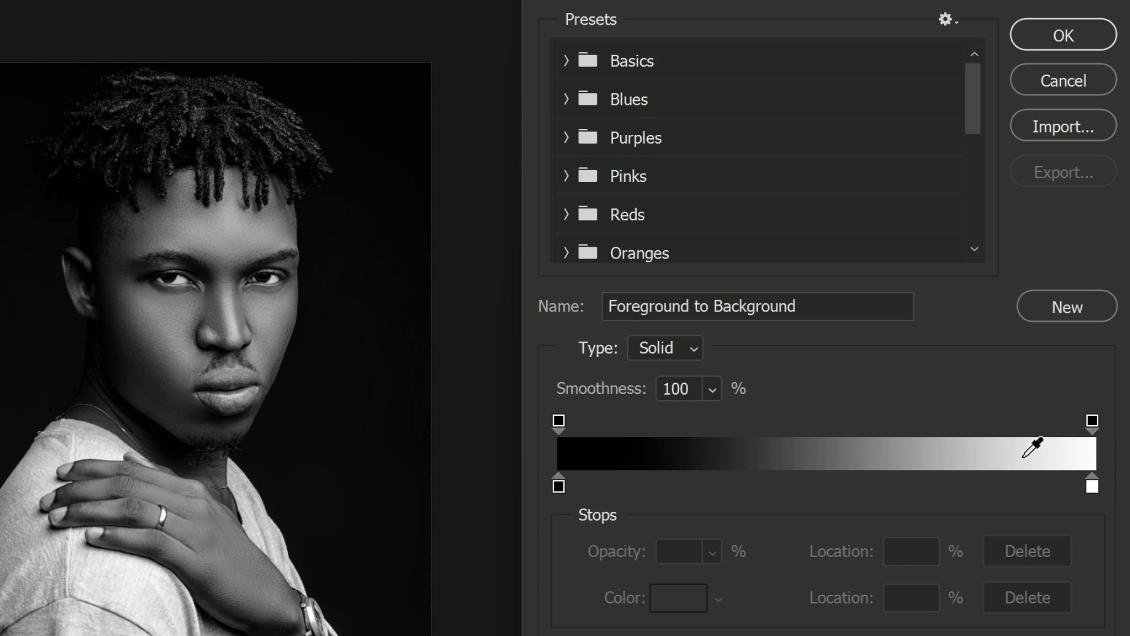
- Swing the gradient Smoothness between 0% and 100% several times, finally leaving it at 0%
click(712, 390)
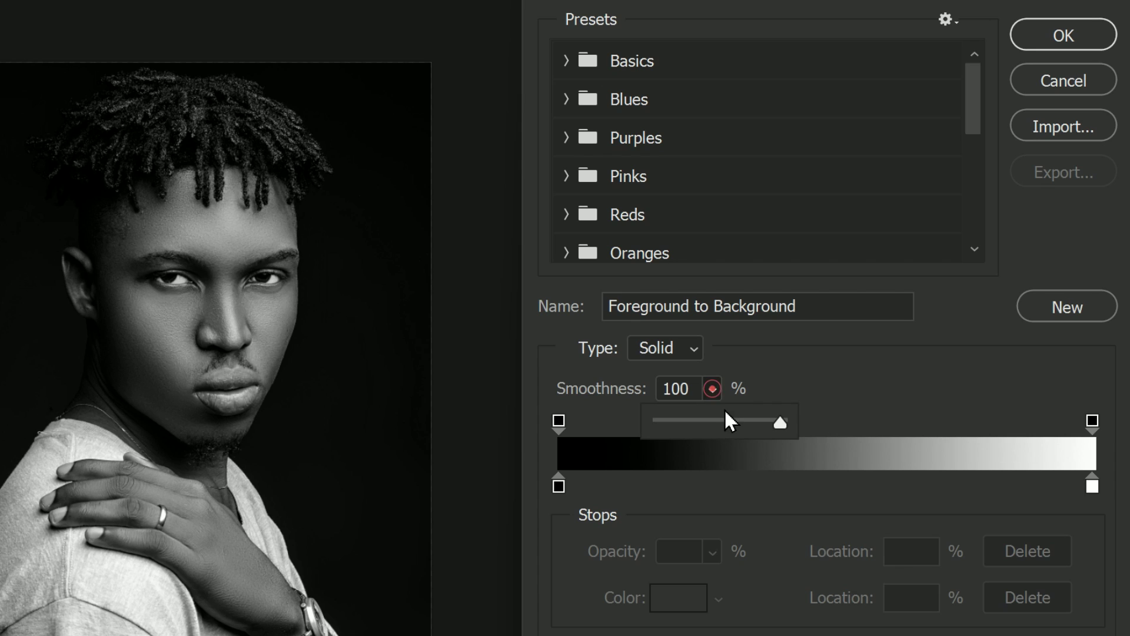
drag(778, 421, 649, 447)
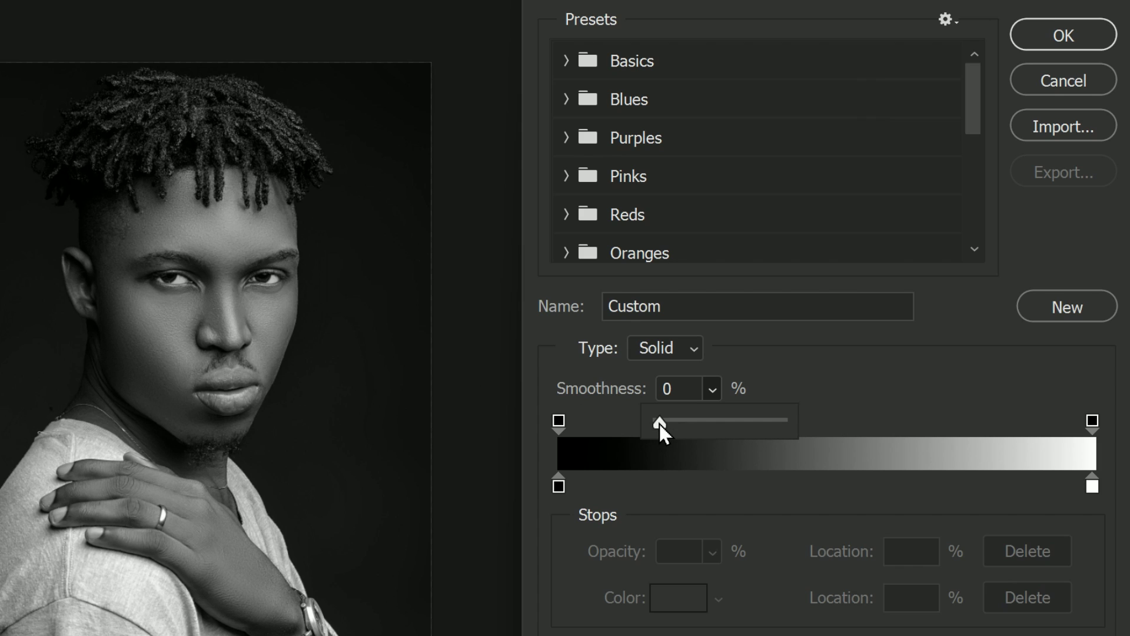
drag(659, 422, 851, 428)
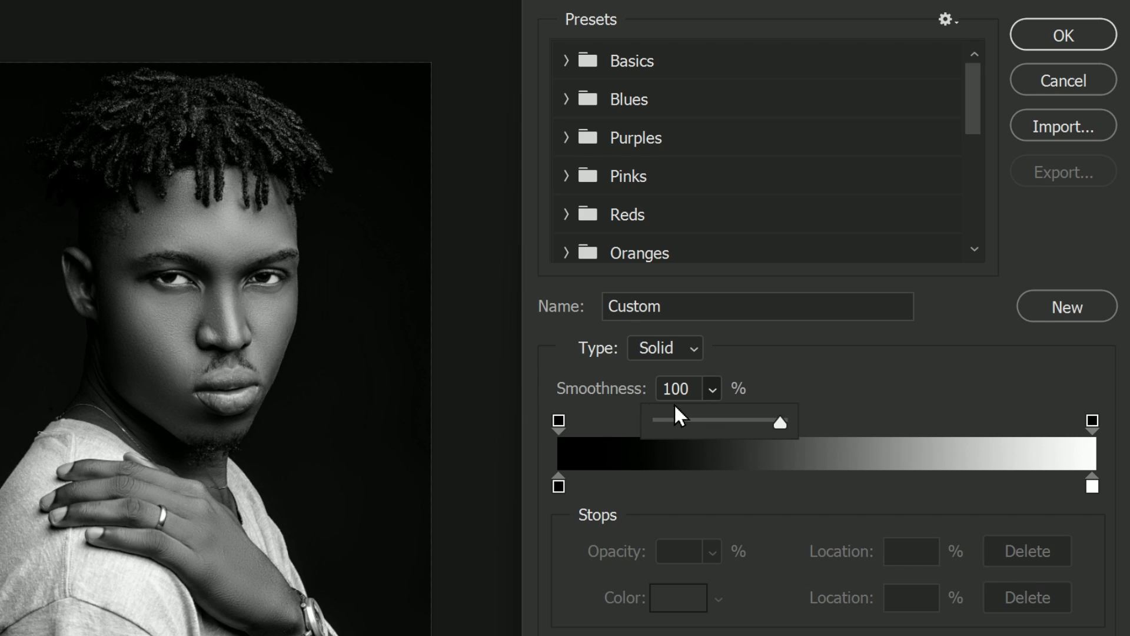
click(802, 509)
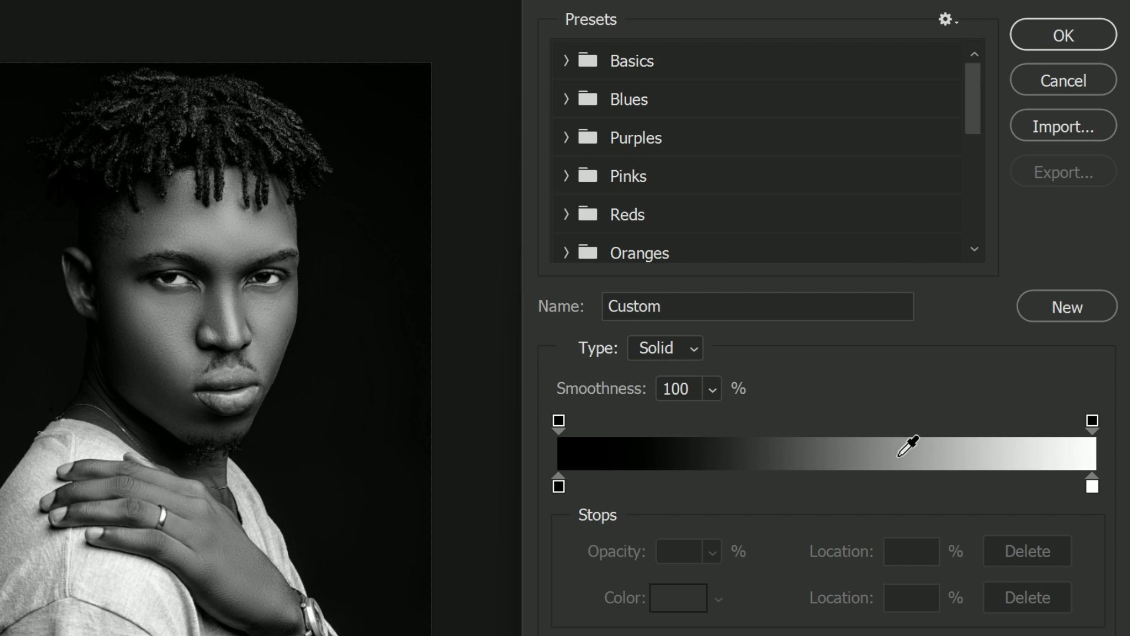
click(712, 393)
drag(780, 422, 637, 426)
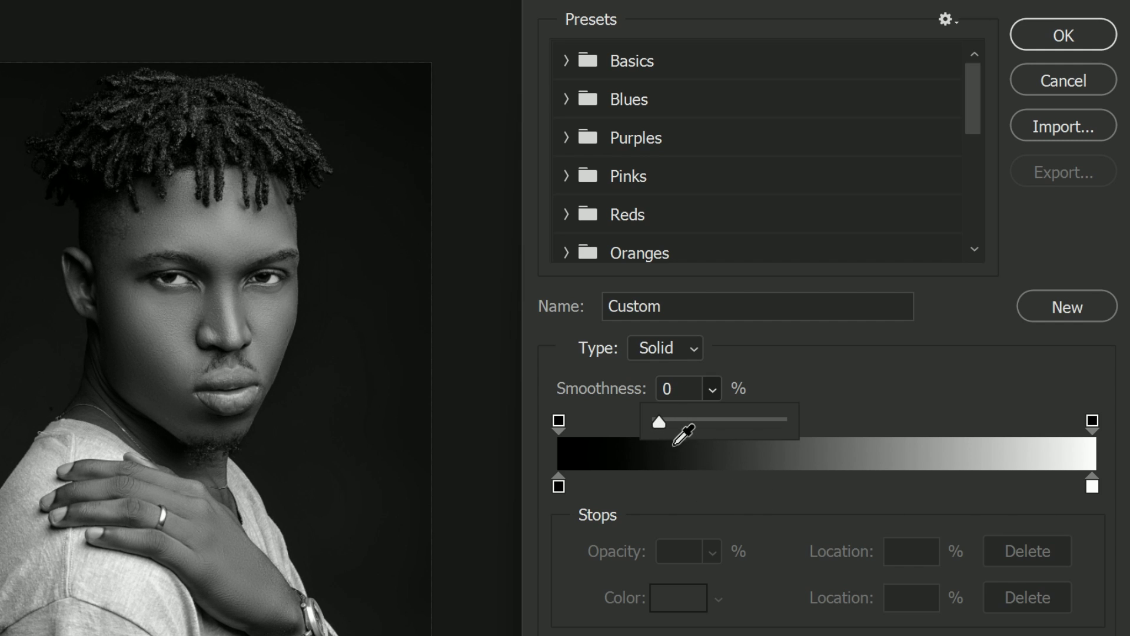
drag(660, 423, 828, 413)
click(832, 411)
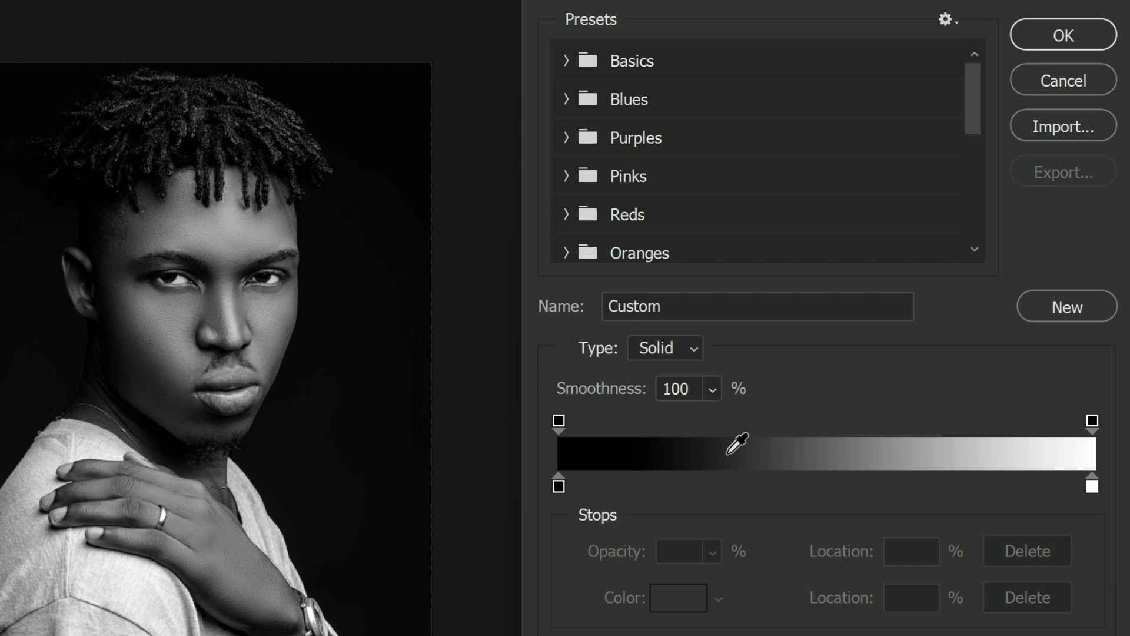
click(712, 389)
drag(783, 419, 657, 448)
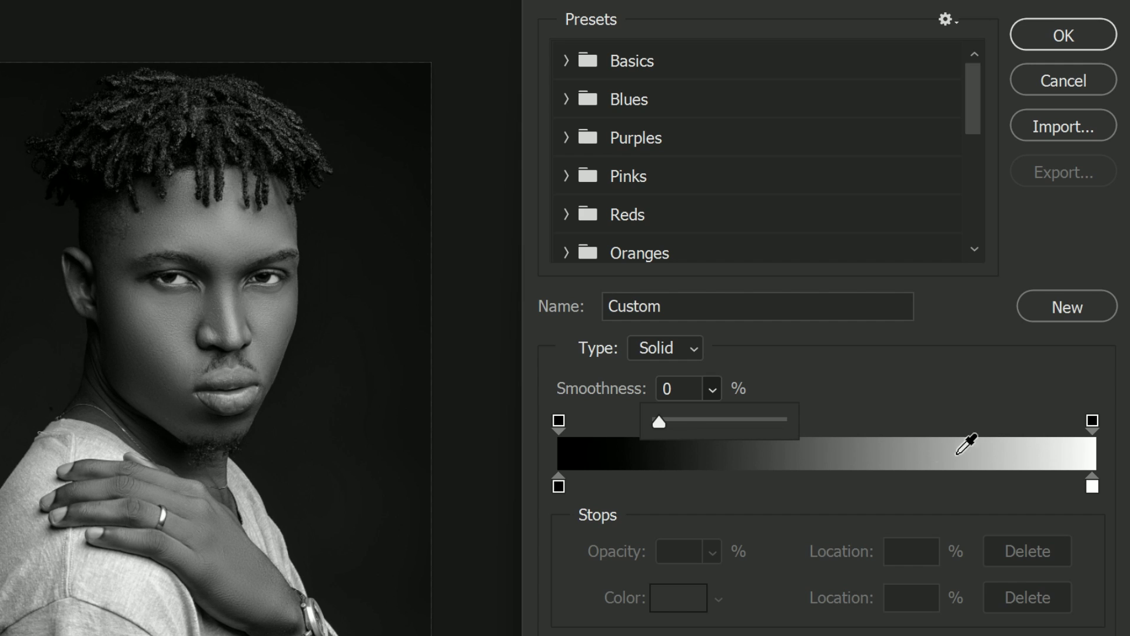
click(935, 377)
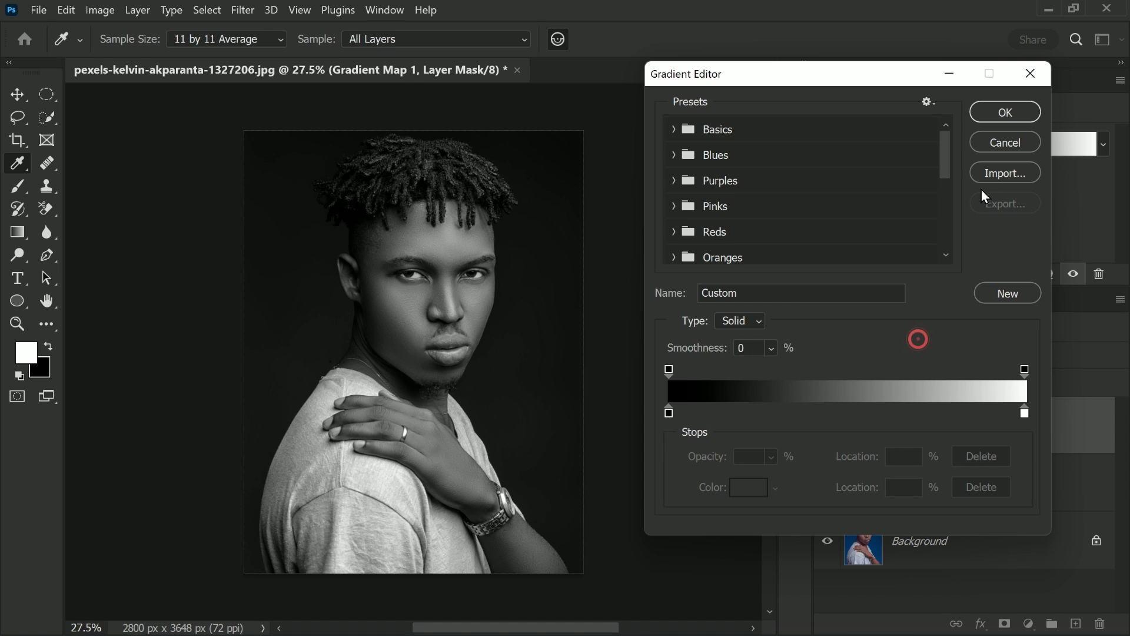
- Accept the 0% smoothness gradient and toggle Gradient Map 1 against the desaturate layer
click(1016, 111)
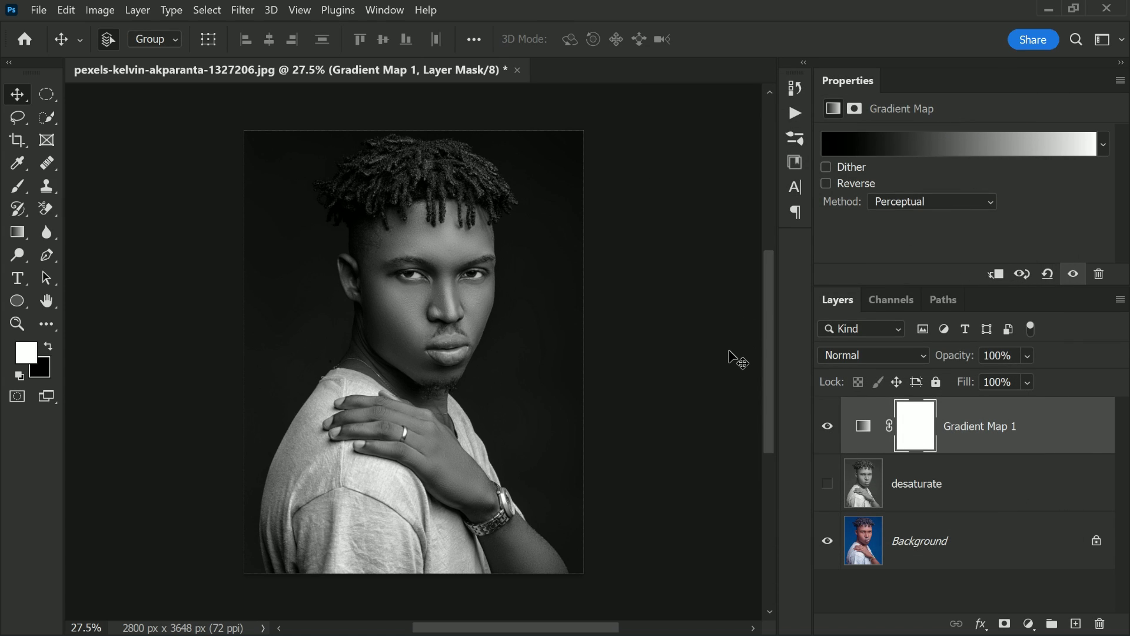
click(828, 426)
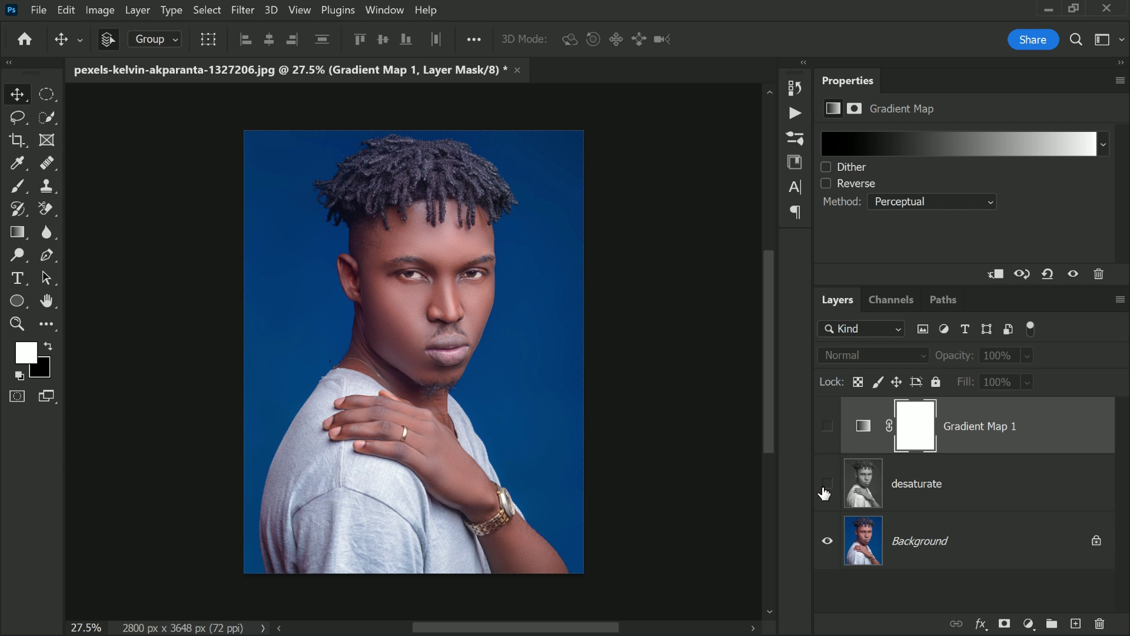
click(828, 484)
click(828, 488)
click(828, 426)
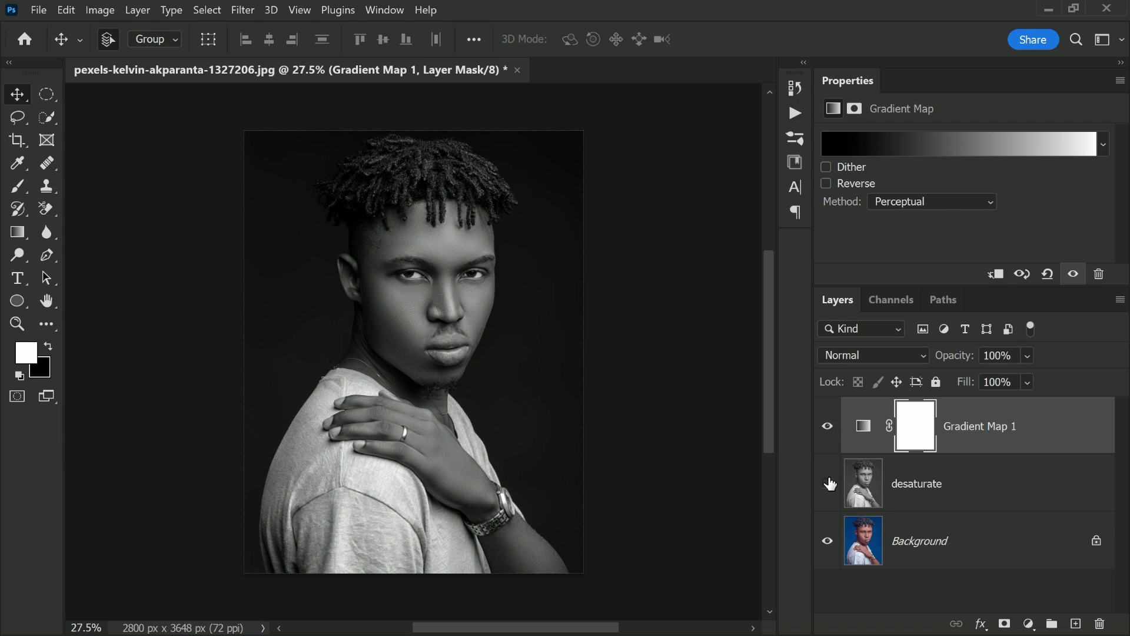
click(828, 426)
click(828, 484)
click(828, 484)
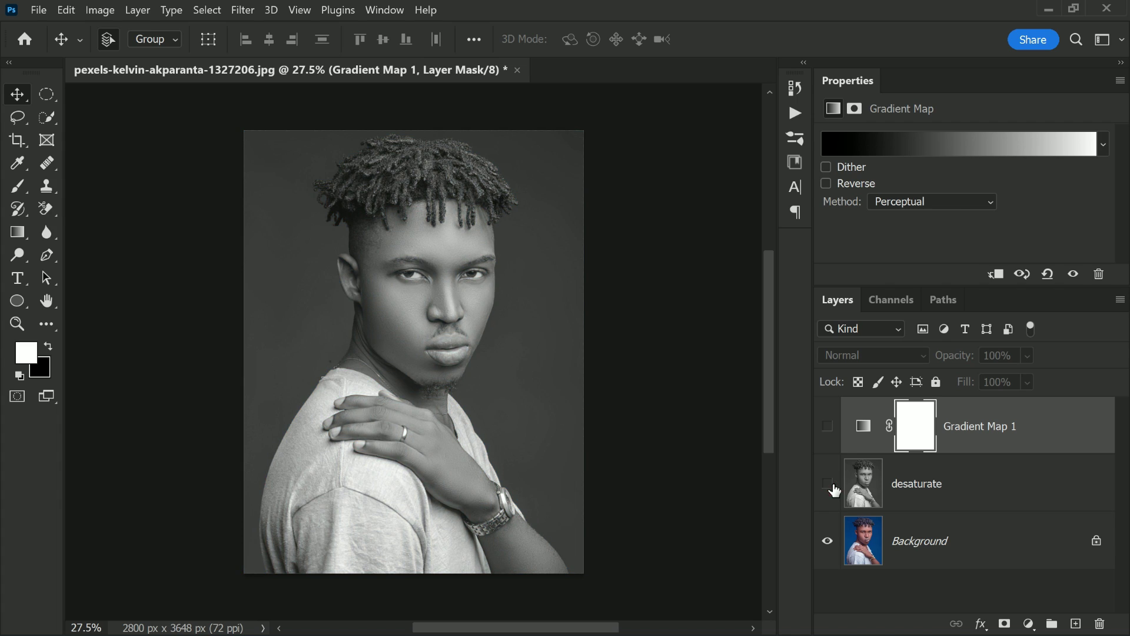
click(828, 427)
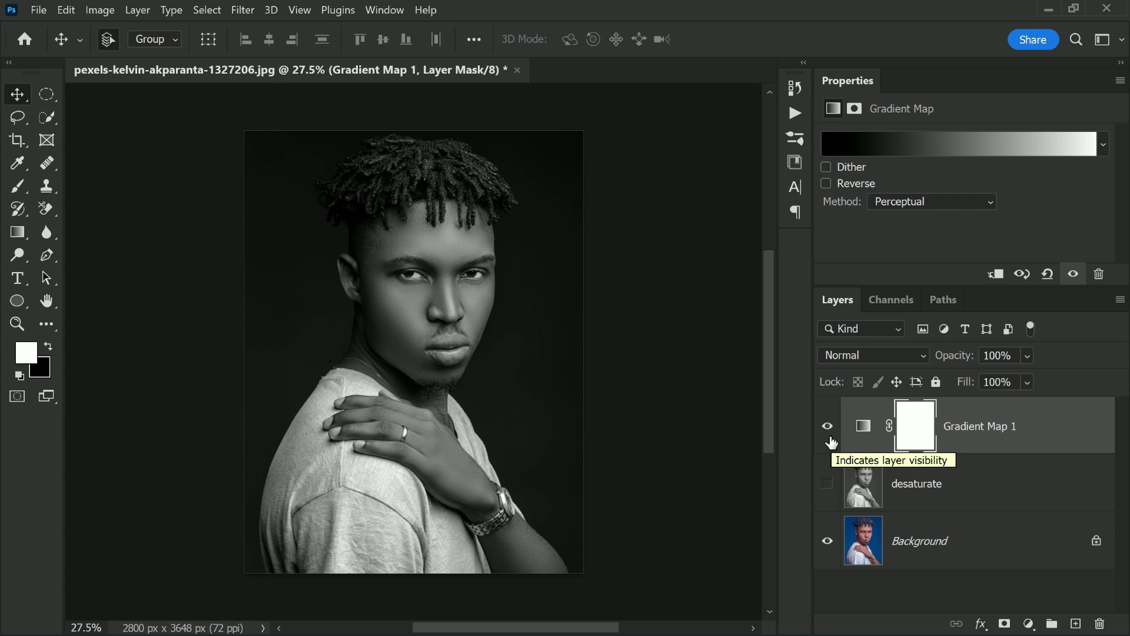
- Reopen Gradient Map 1's gradient and raise its Smoothness from 0% to 100%
click(976, 154)
click(974, 146)
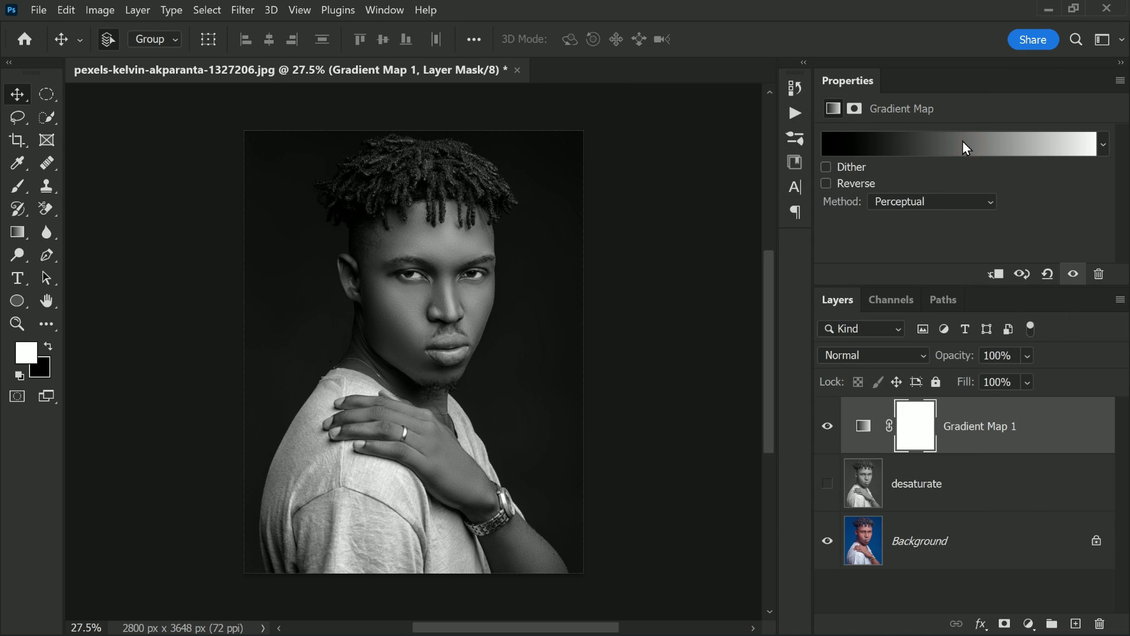
click(963, 142)
click(771, 348)
drag(777, 370, 895, 369)
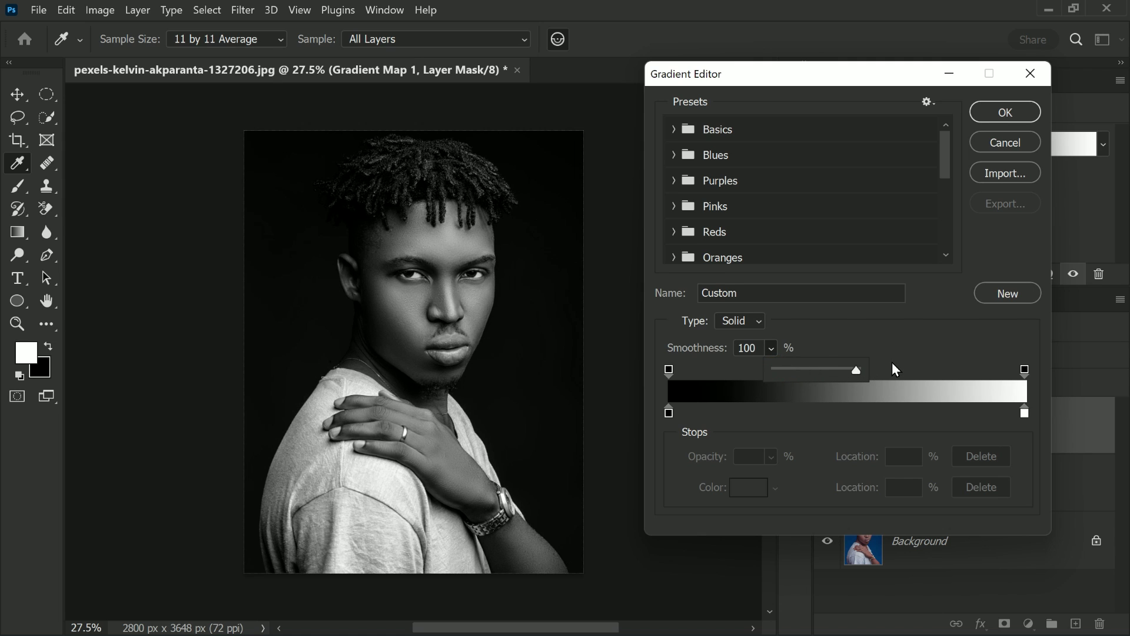
- Accept the 100% smoothness gradient and bring up the new adjustment layer menu
click(1024, 114)
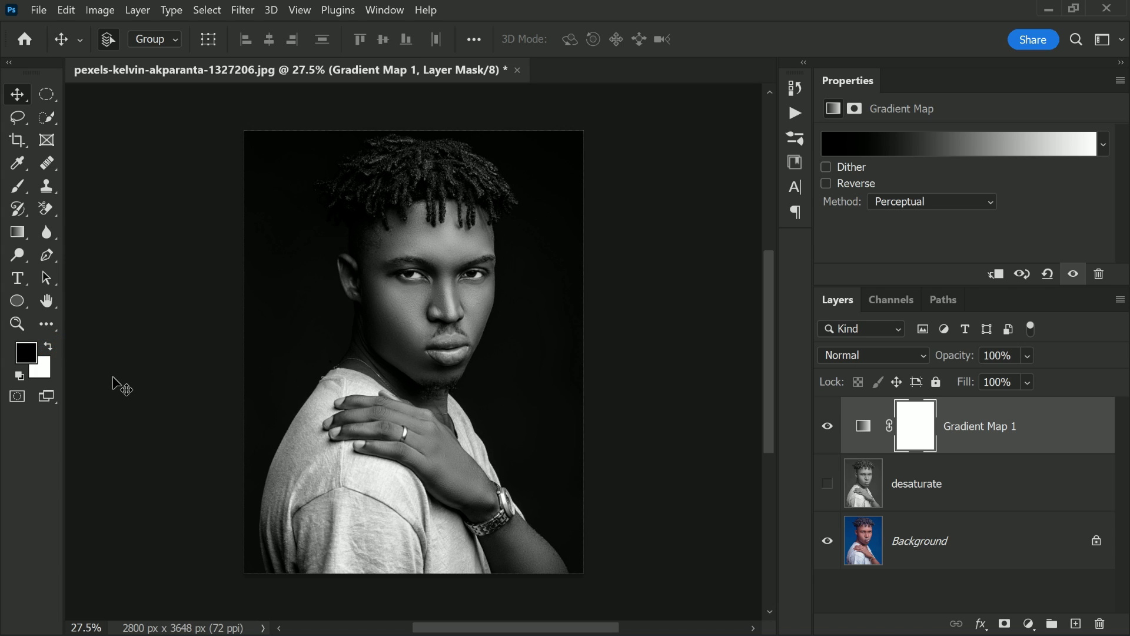
click(1030, 625)
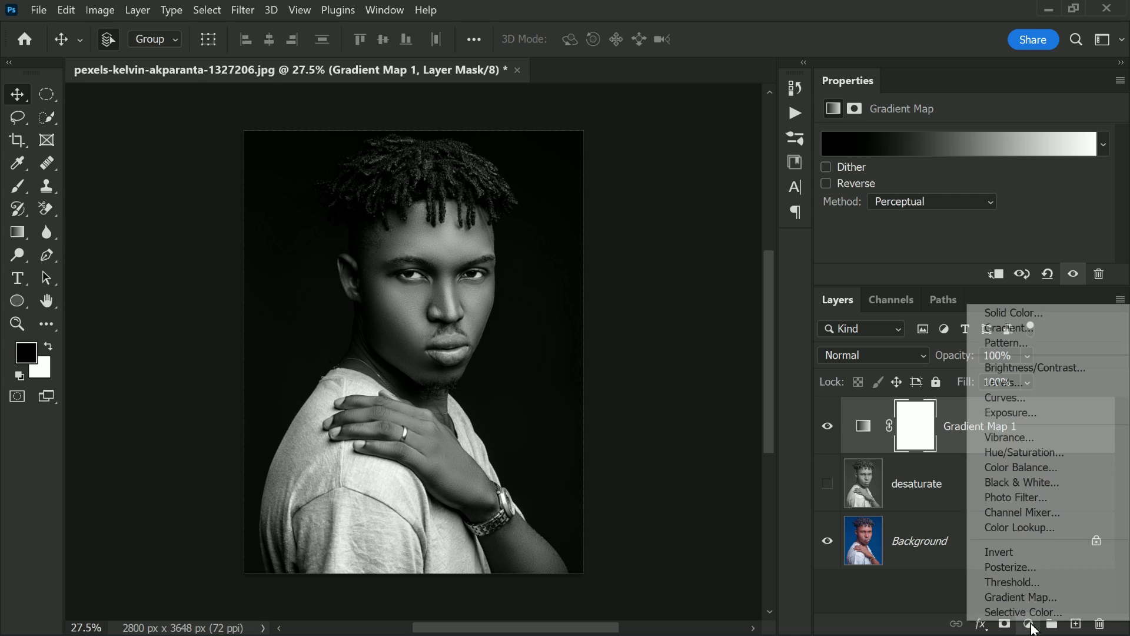